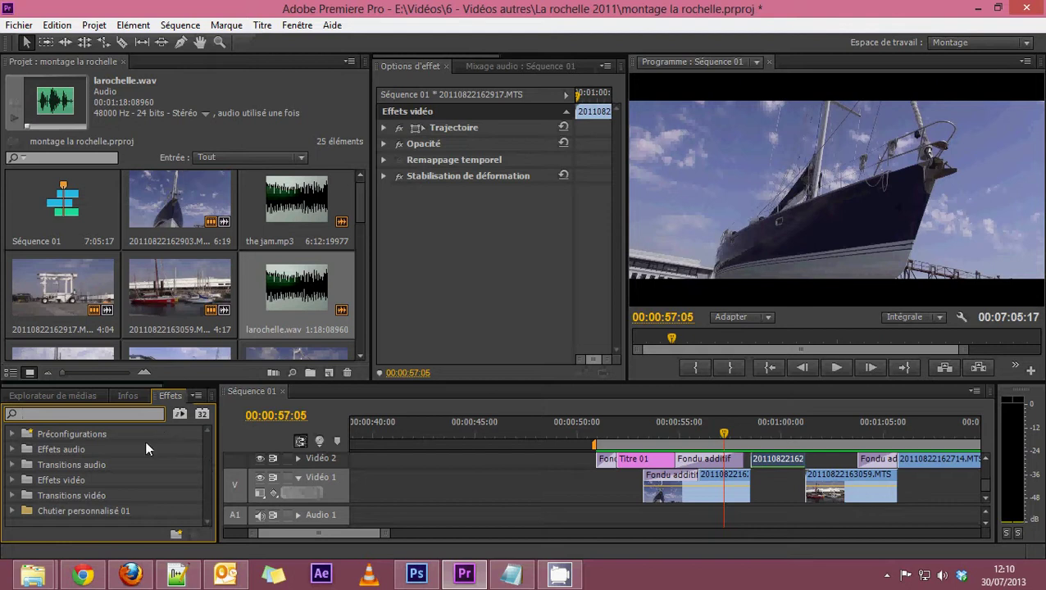
Step: Find the Niveaux video effect with the search term "Niveau" and apply it to clip 20110822162903.MTS on Vidéo 1
left_click(77, 416)
type("Niveau")
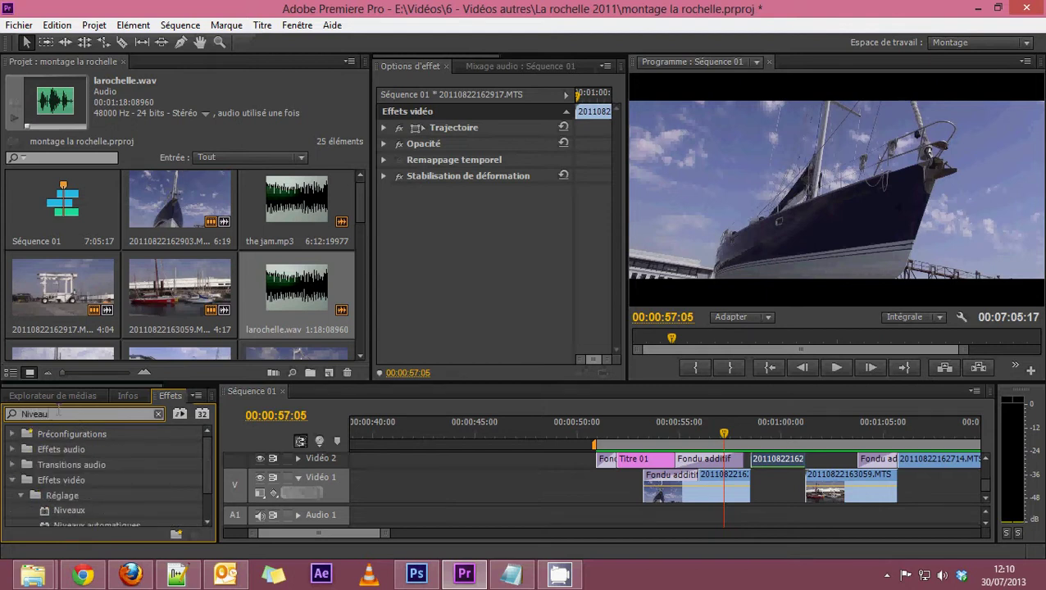
scroll(71, 506, "down", 1)
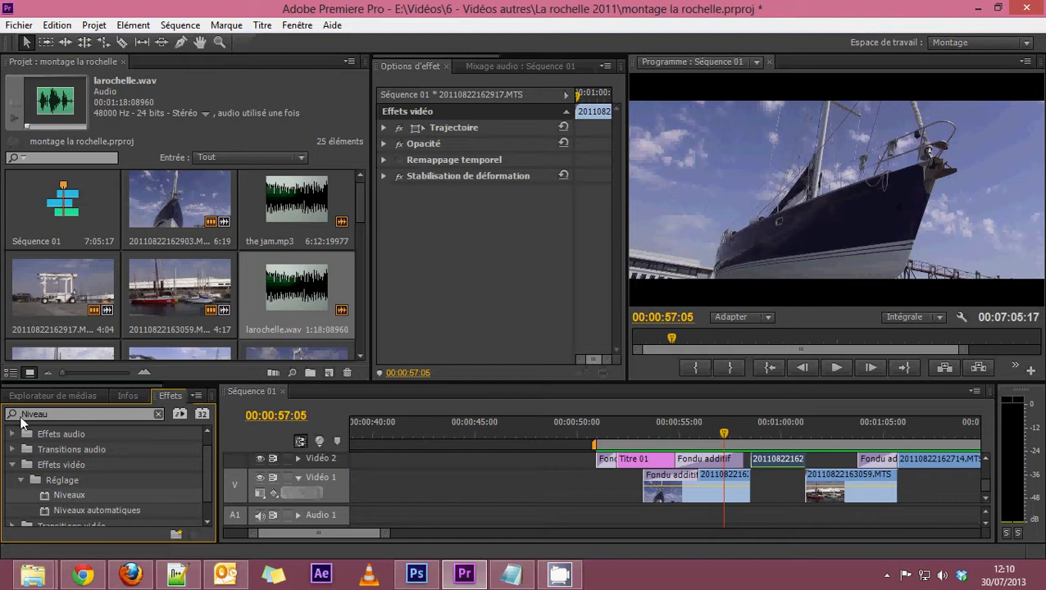
left_click_drag(57, 499, 711, 494)
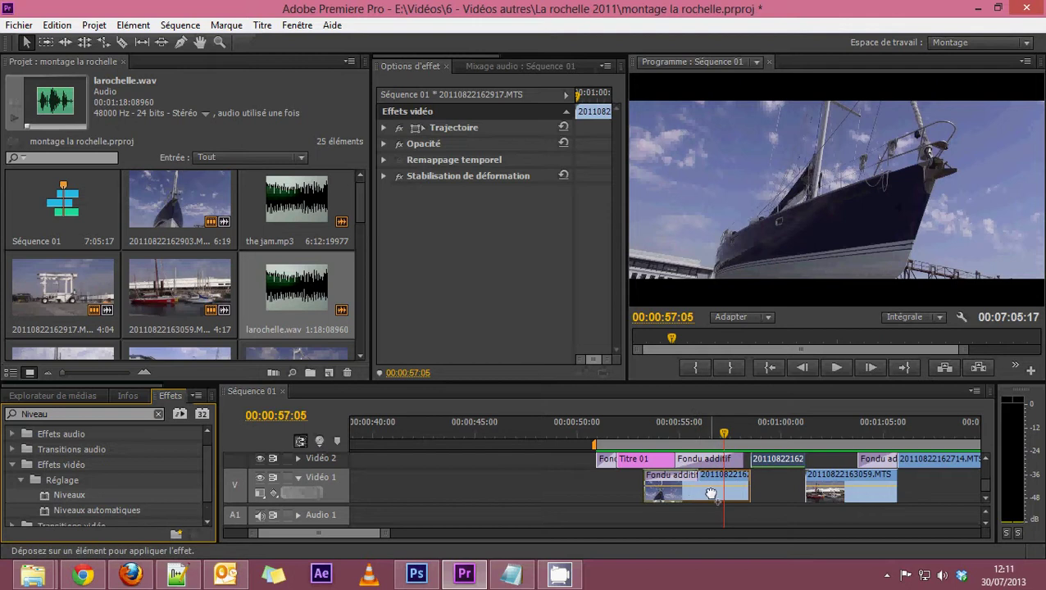
left_click_drag(711, 494, 711, 493)
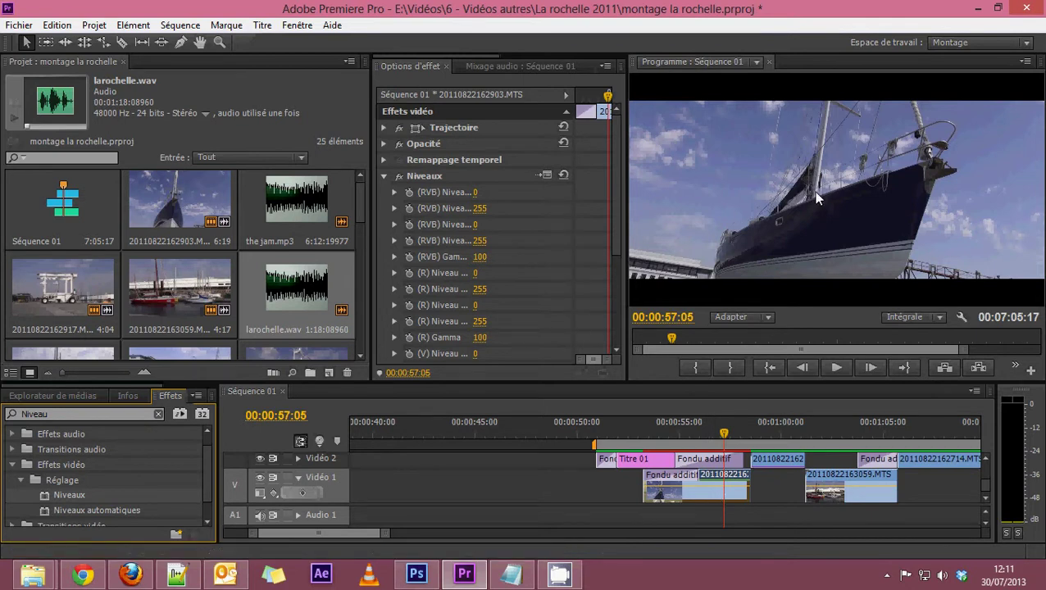
Step: Resize the workspace to give the effect options more height and the program preview more room, shrinking the timeline and project areas
left_click_drag(536, 381, 537, 477)
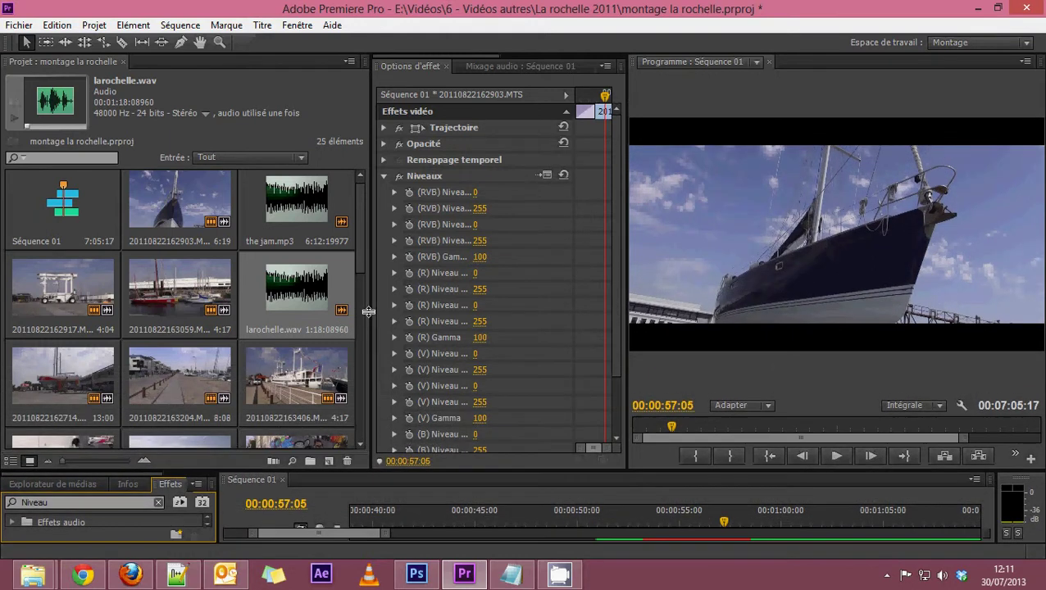
left_click_drag(369, 312, 193, 308)
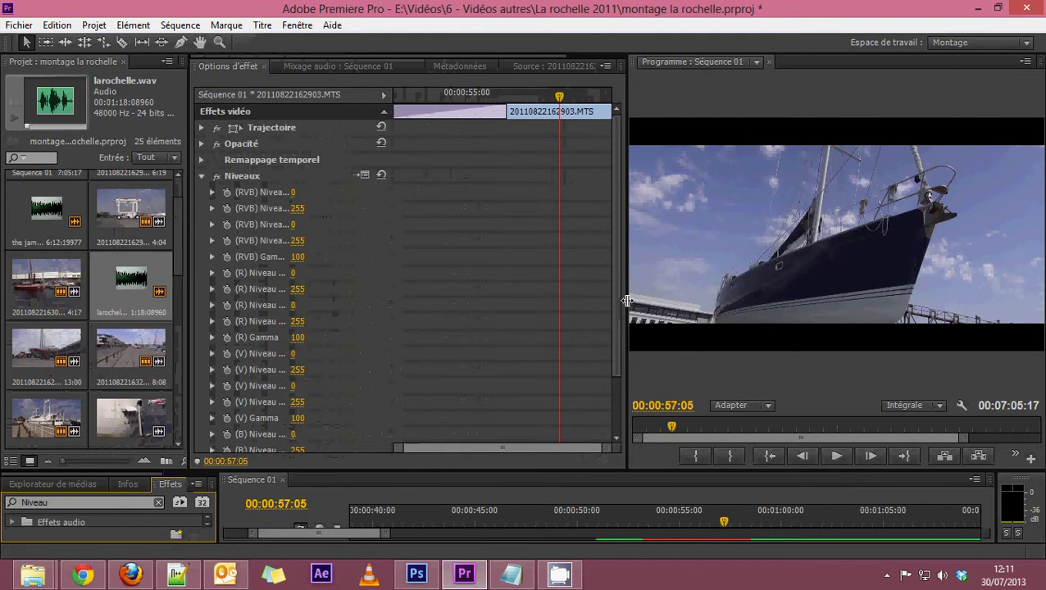
left_click_drag(626, 301, 432, 297)
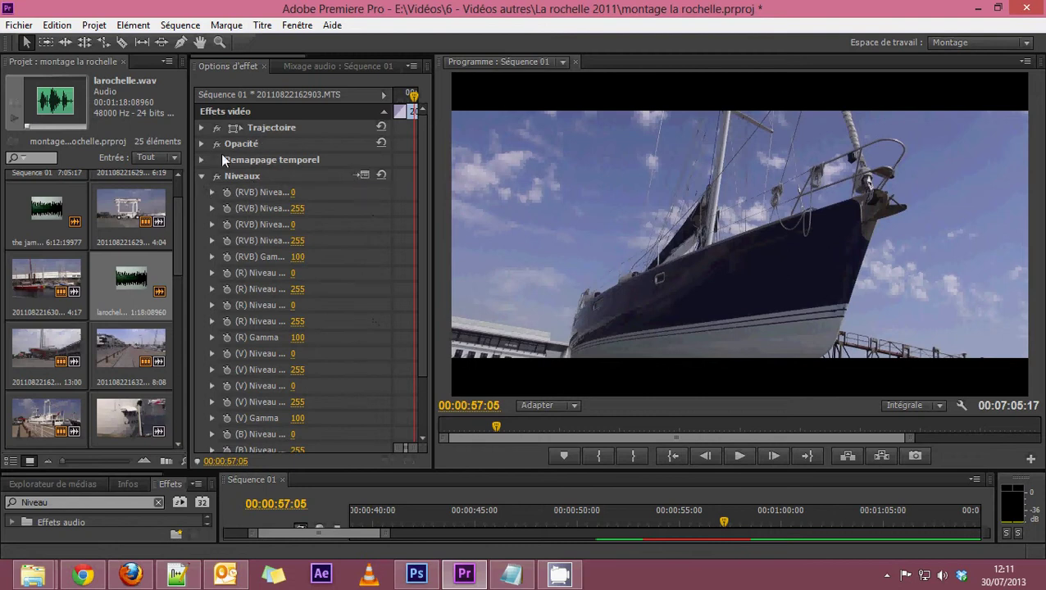
Step: Look through the Niveaux effect's RVB, R, V and B channel parameters, then leave the parameter list collapsed
left_click(197, 176)
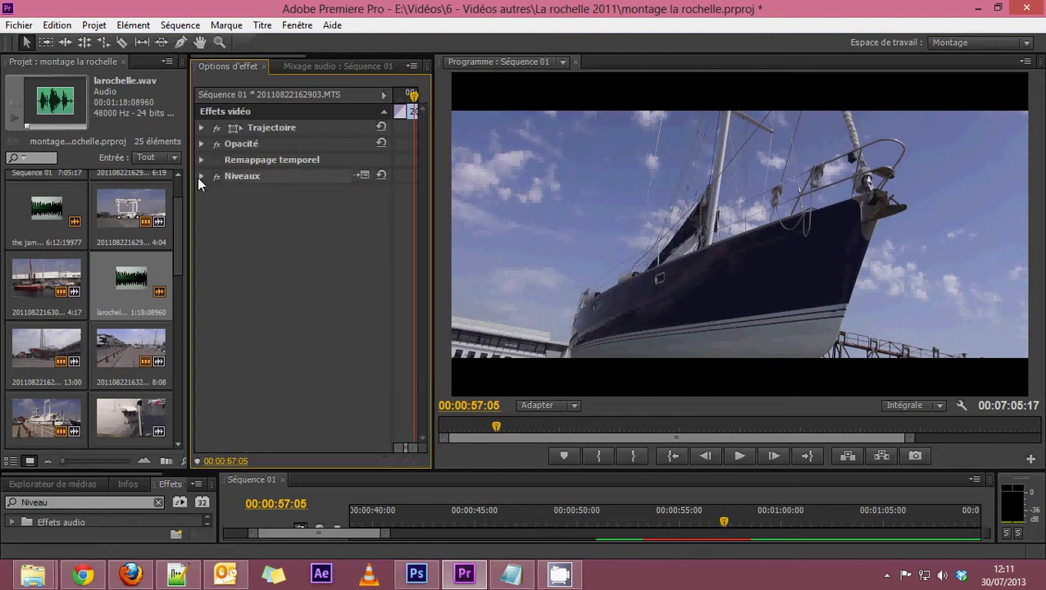
left_click(198, 177)
scroll(313, 330, "down", 3)
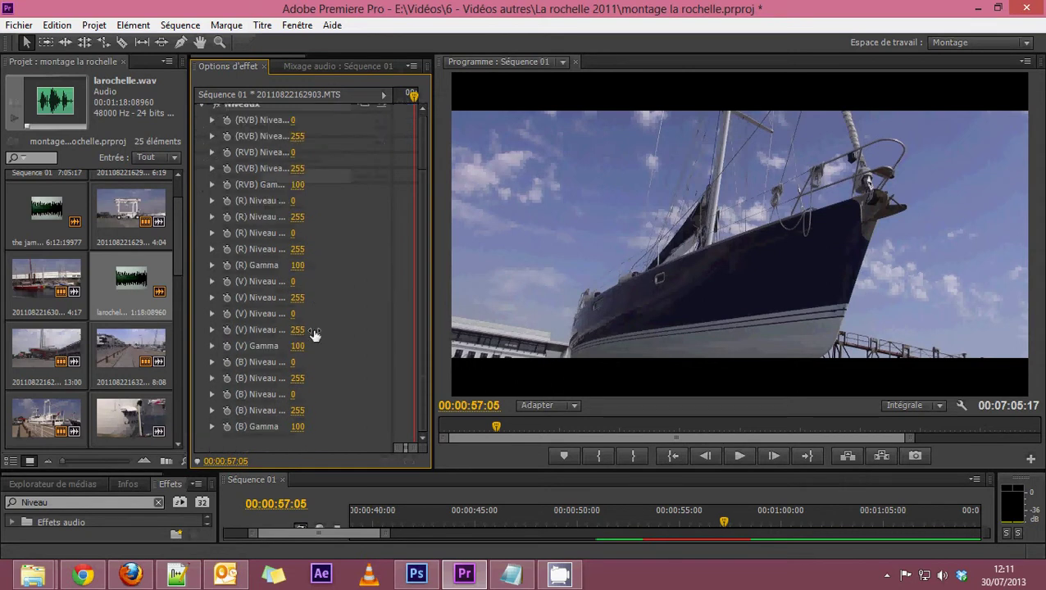
scroll(313, 330, "up", 3)
left_click(202, 176)
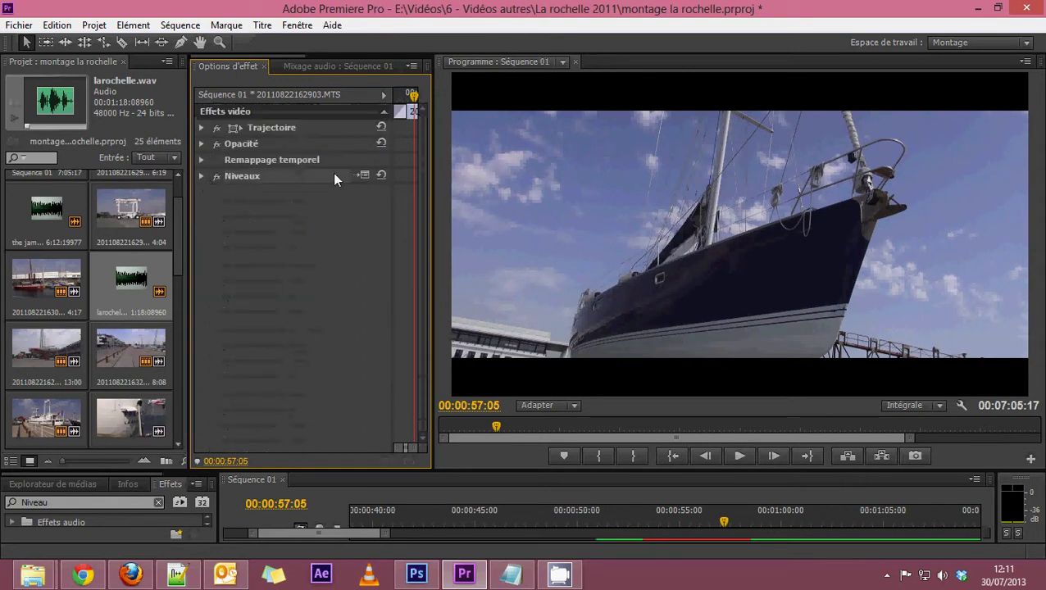
Step: In the Niveaux effect's settings dialog, set the RVB input levels to black 15, gamma 0,97 and white 228
left_click(361, 175)
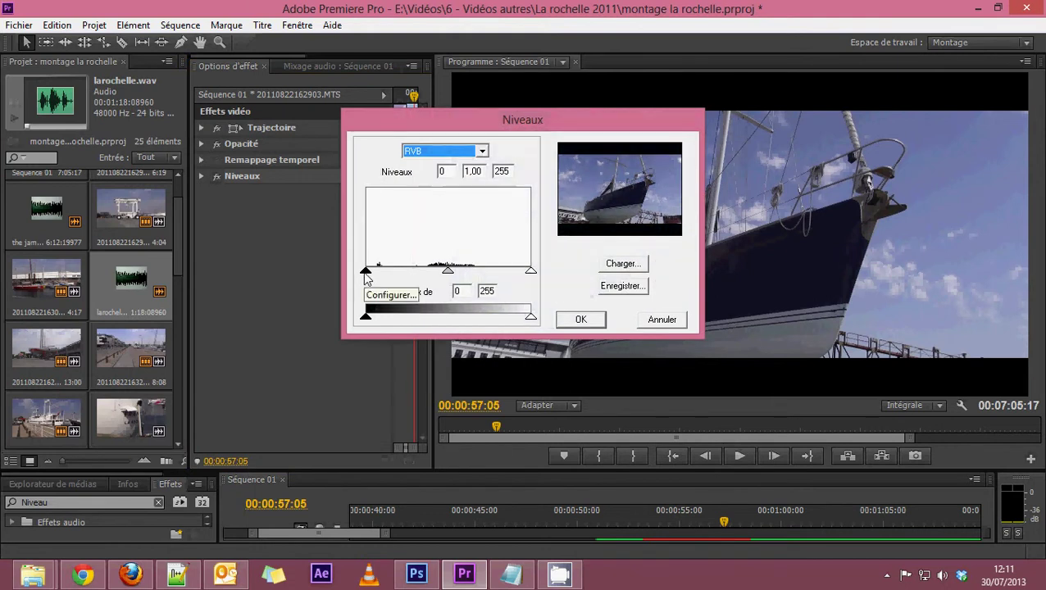
mouse_move(366, 275)
left_mouse_down()
mouse_move(510, 276)
mouse_move(332, 271)
mouse_move(386, 273)
mouse_move(361, 273)
mouse_move(375, 274)
left_mouse_up()
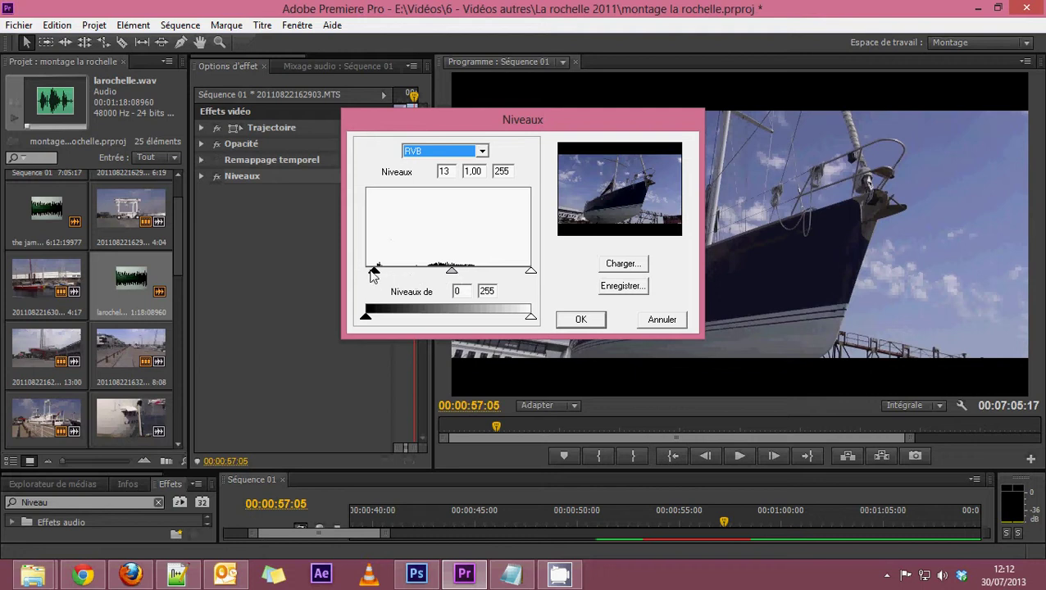
mouse_move(374, 273)
left_mouse_down()
mouse_move(358, 277)
mouse_move(376, 271)
left_mouse_up()
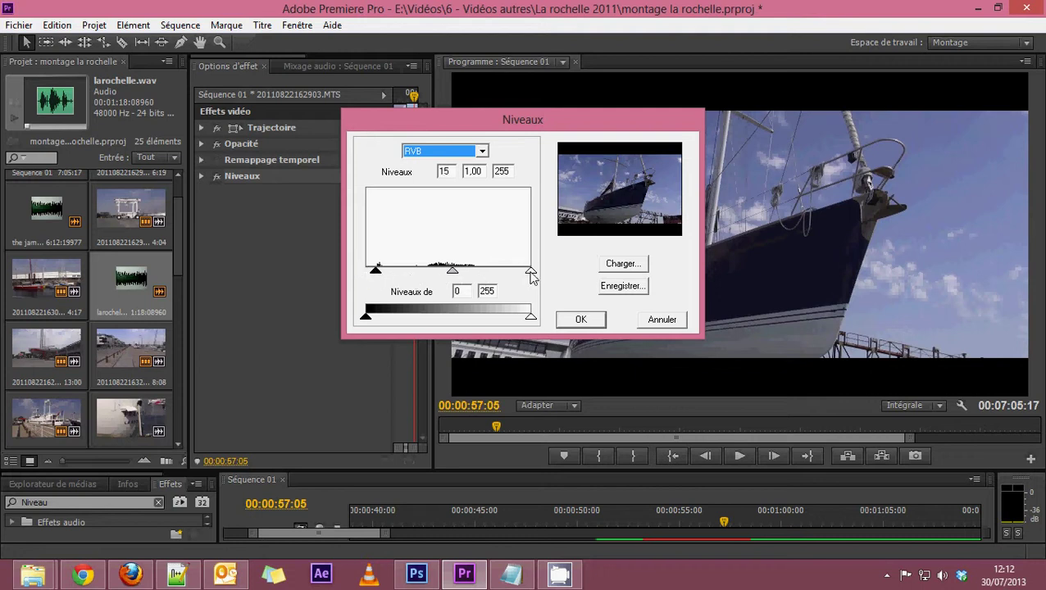
mouse_move(531, 275)
left_mouse_down()
mouse_move(392, 276)
mouse_move(533, 277)
mouse_move(513, 275)
left_mouse_up()
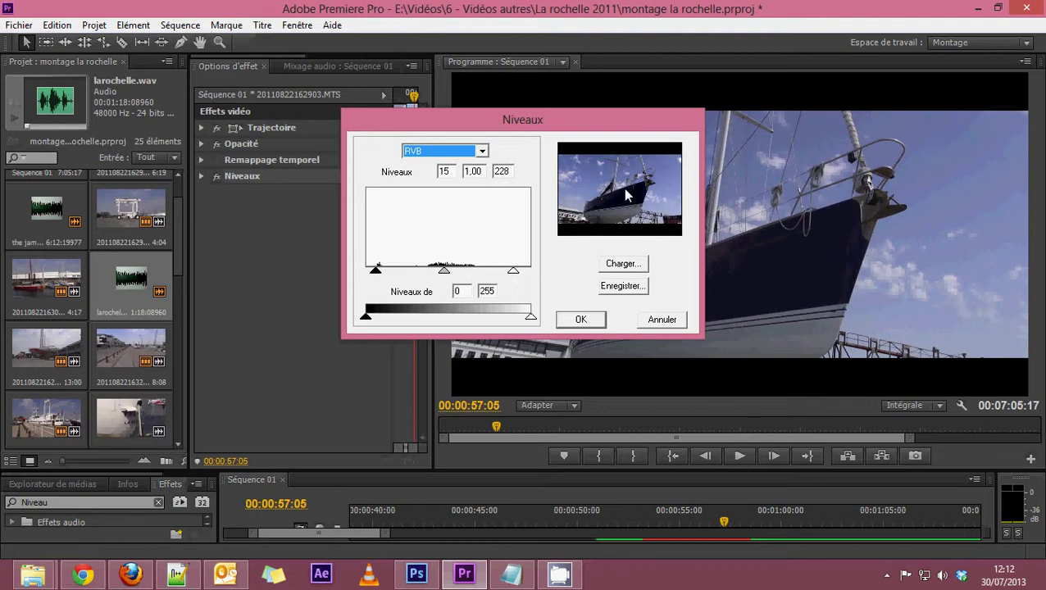
left_click_drag(547, 119, 405, 119)
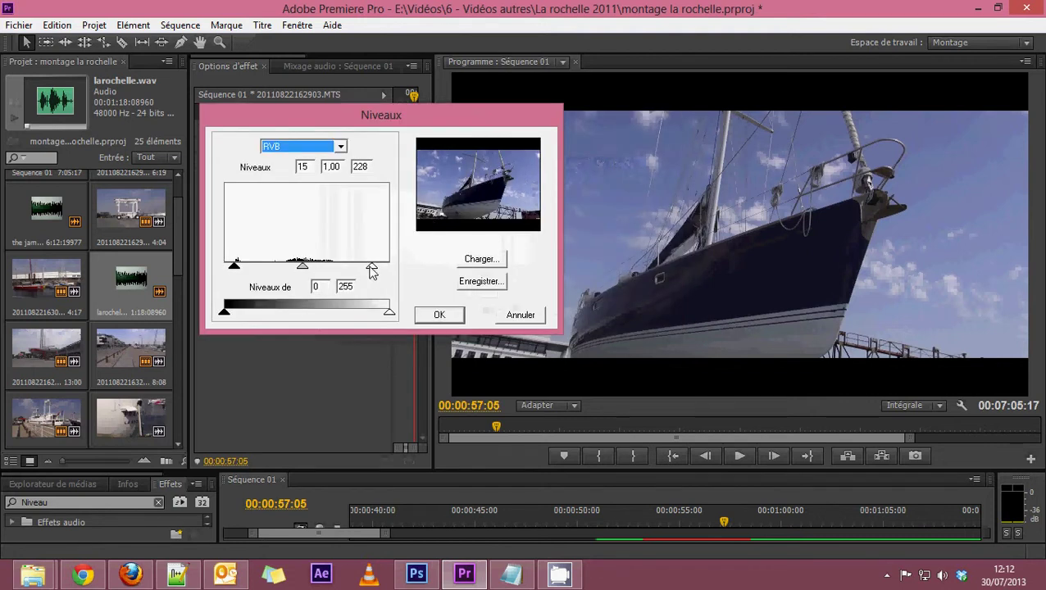
mouse_move(304, 272)
left_mouse_down()
mouse_move(368, 274)
mouse_move(226, 271)
mouse_move(317, 273)
mouse_move(281, 273)
mouse_move(315, 273)
mouse_move(294, 273)
mouse_move(303, 272)
left_mouse_up()
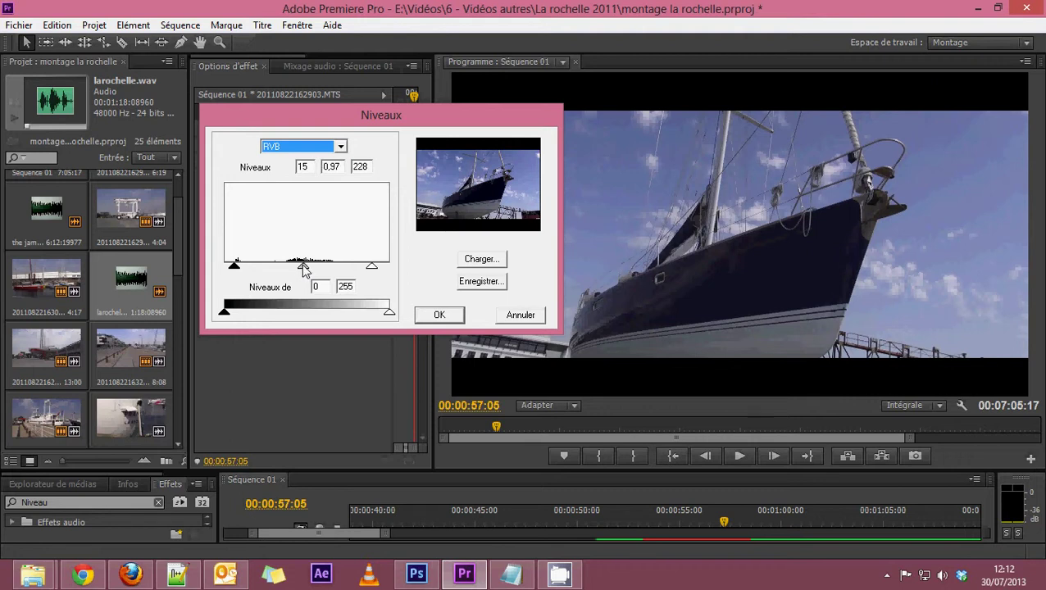
left_click(440, 314)
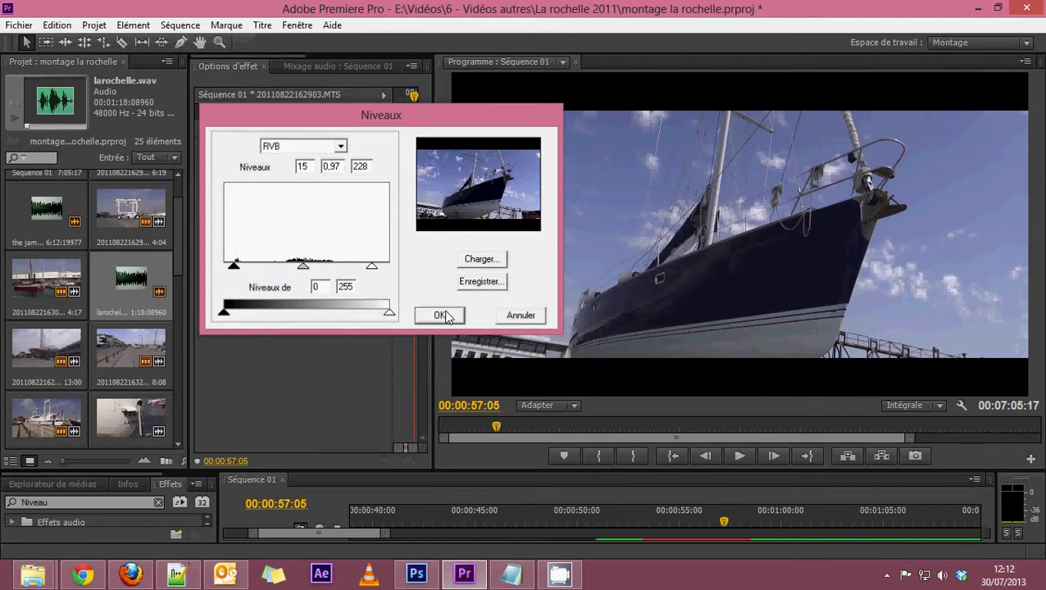
Step: Toggle the Niveaux effect off and on repeatedly to compare the boat image before and after the correction
left_click(217, 176)
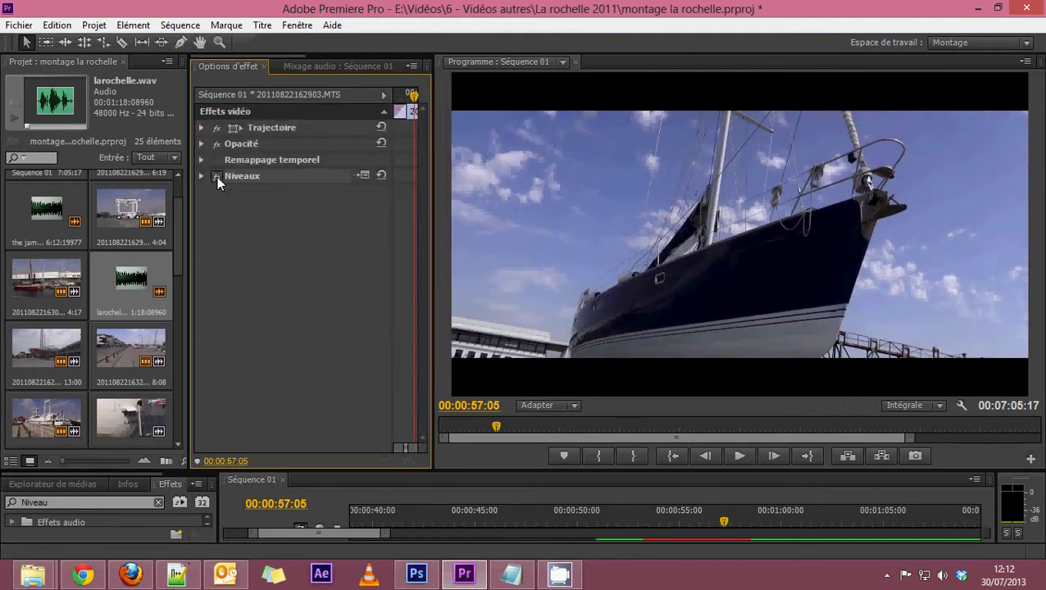
left_click(216, 176)
left_click(217, 177)
left_click(216, 176)
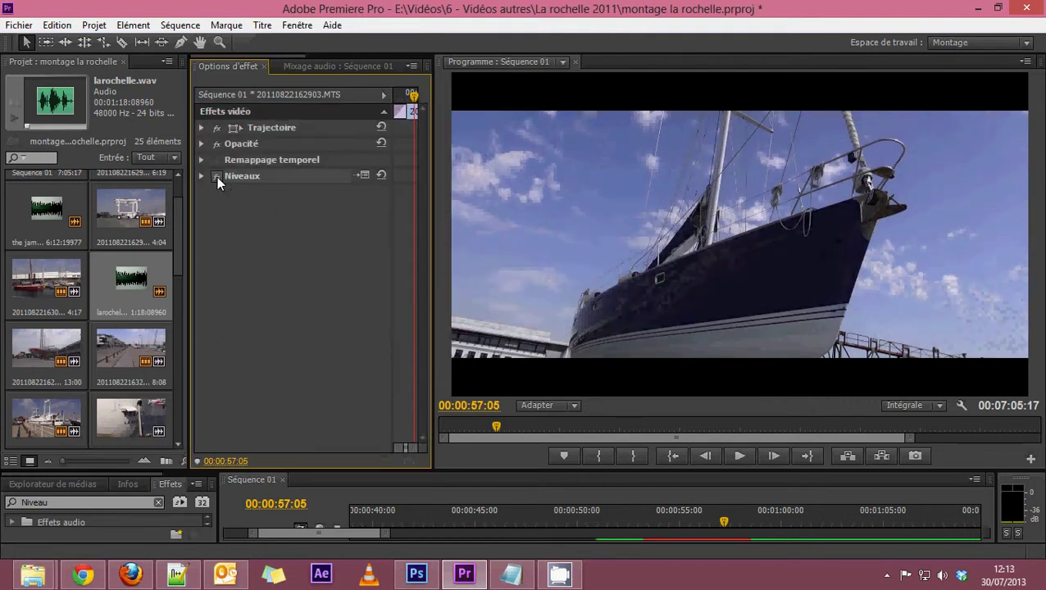
left_click(216, 177)
left_click(216, 176)
left_click(217, 176)
left_click(216, 176)
left_click(217, 176)
left_click(216, 176)
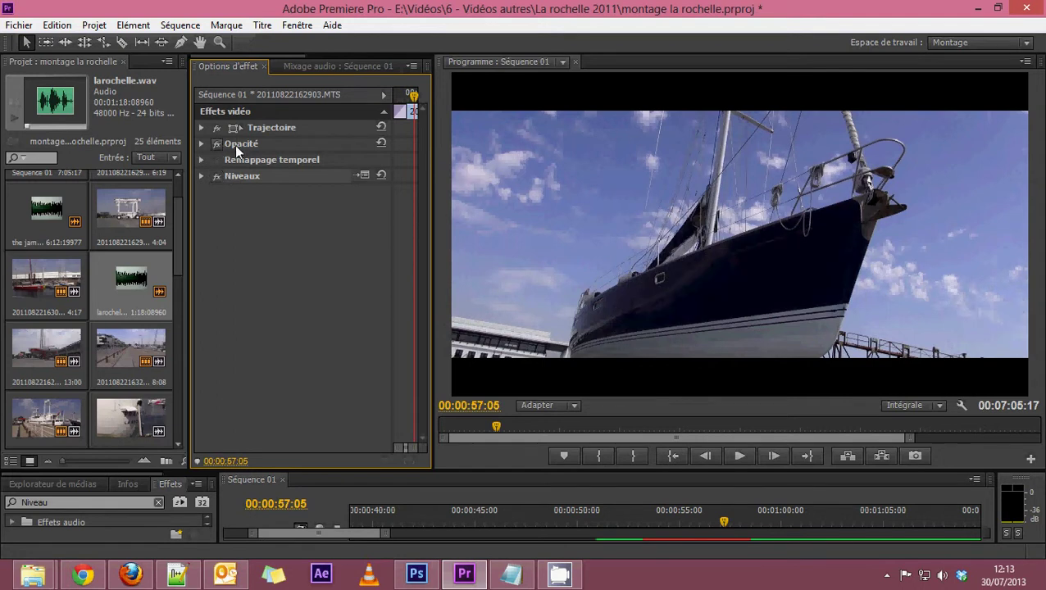
left_click(218, 176)
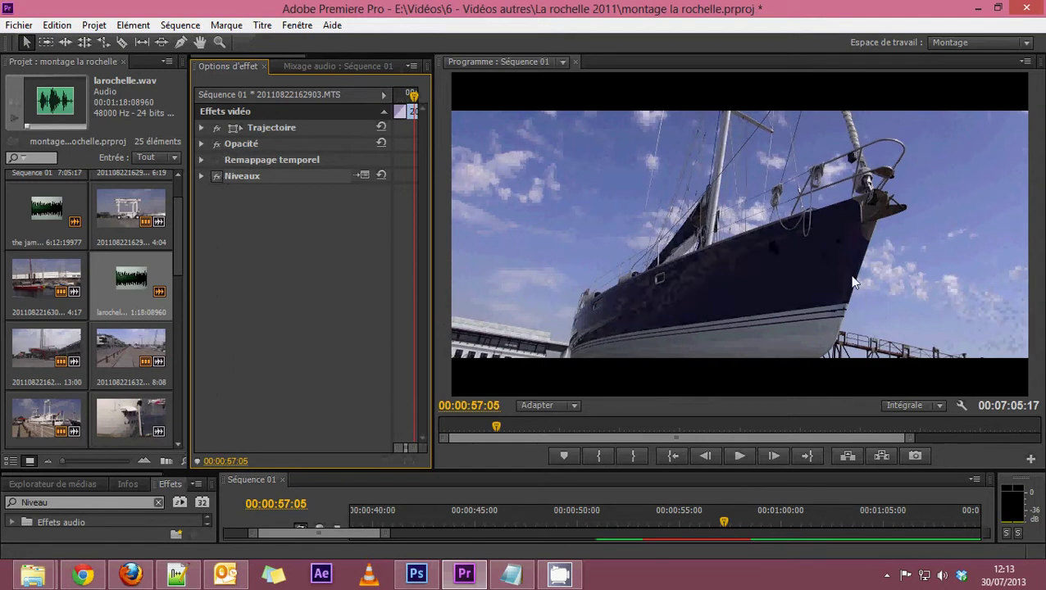